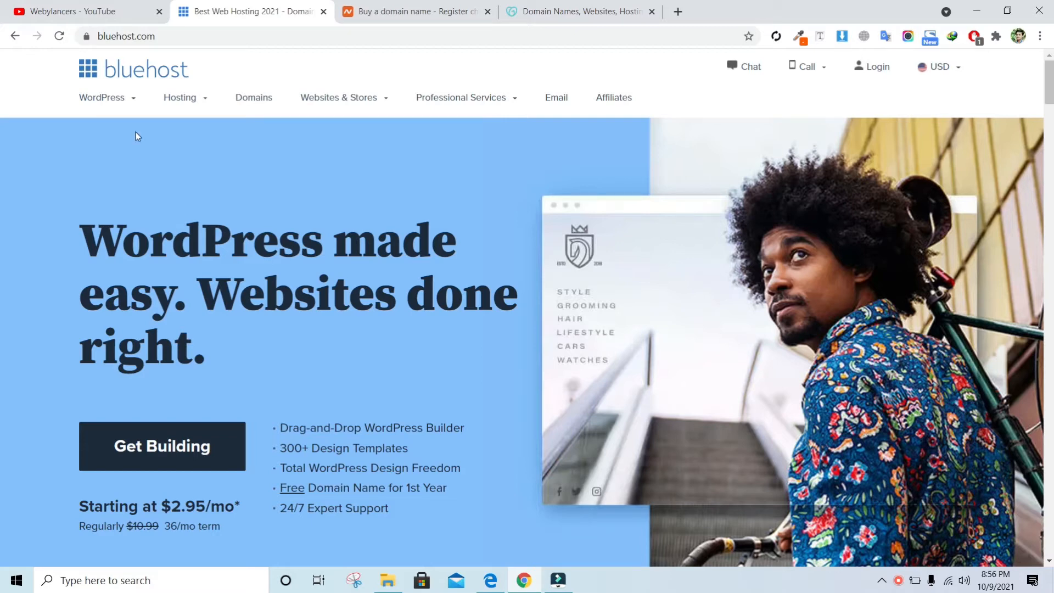
- Look over the home pages of the hosting providers Bluehost, Namecheap and GoDaddy
{"action": "scroll", "coordinate": [2, 138], "scroll_direction": "down", "scroll_amount": 7}
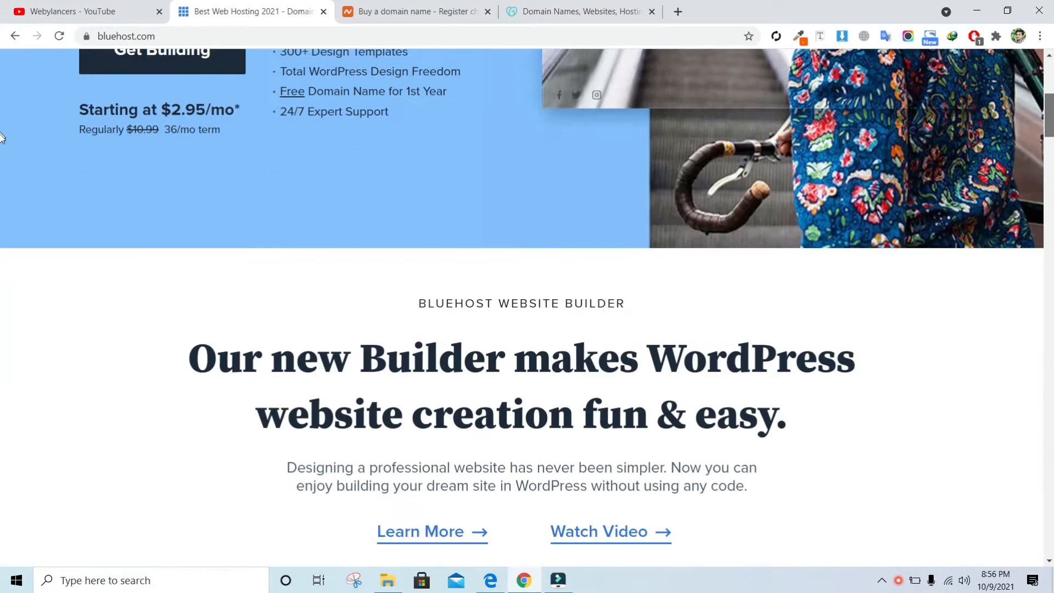
{"action": "scroll", "coordinate": [2, 137], "scroll_direction": "down", "scroll_amount": 20}
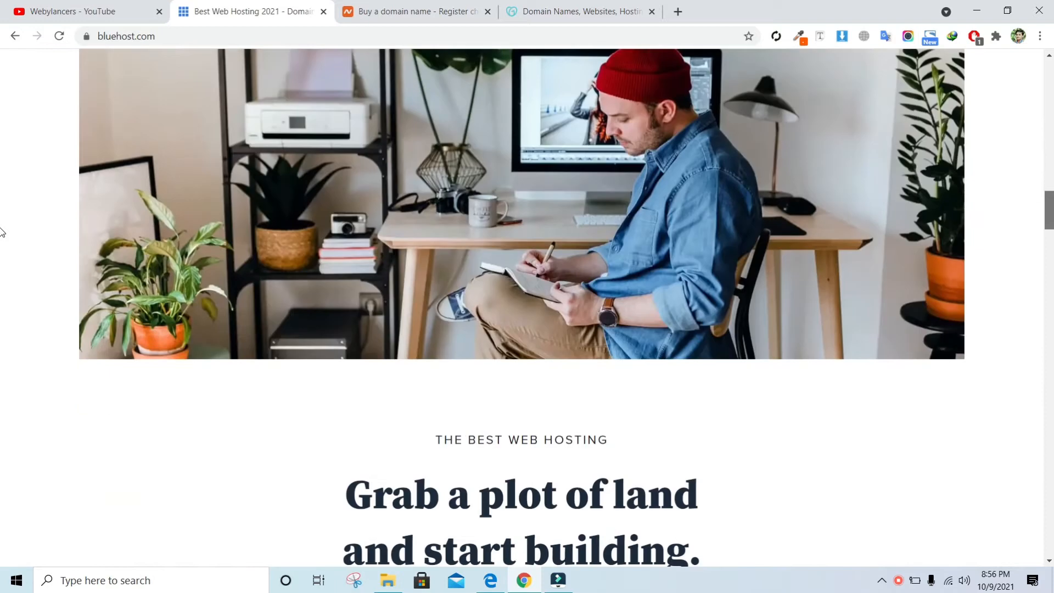
{"action": "left_click_drag", "start_coordinate": [1049, 228], "coordinate": [1049, 43]}
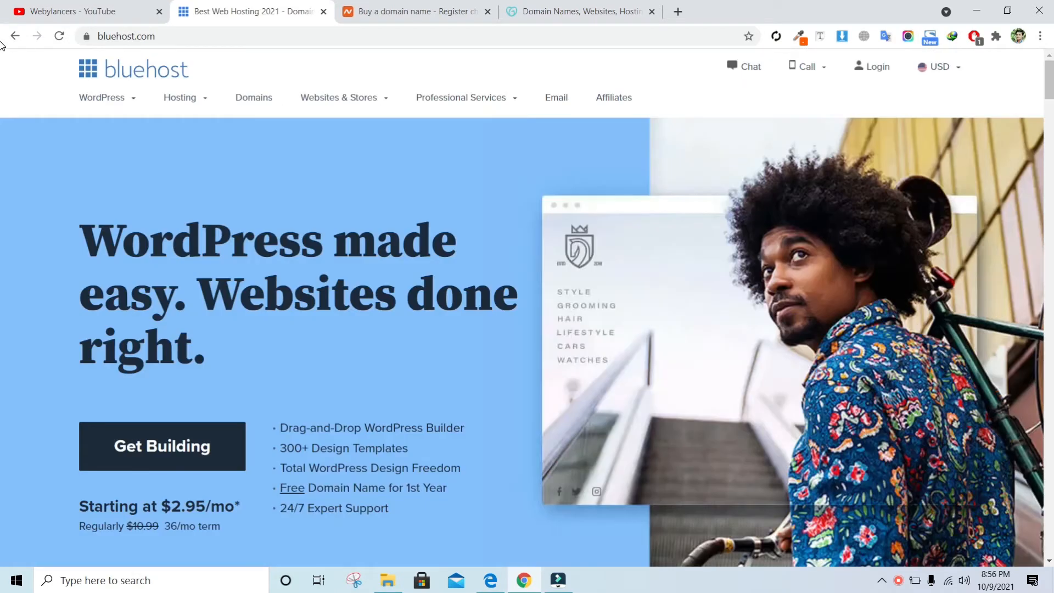
{"action": "left_click", "coordinate": [427, 6]}
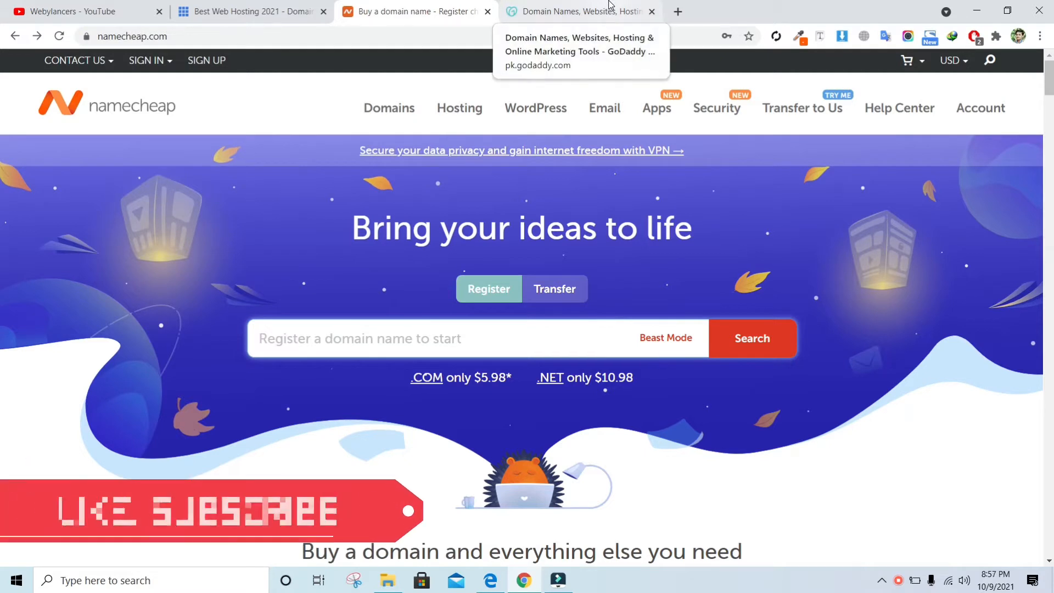
{"action": "left_click", "coordinate": [610, 6]}
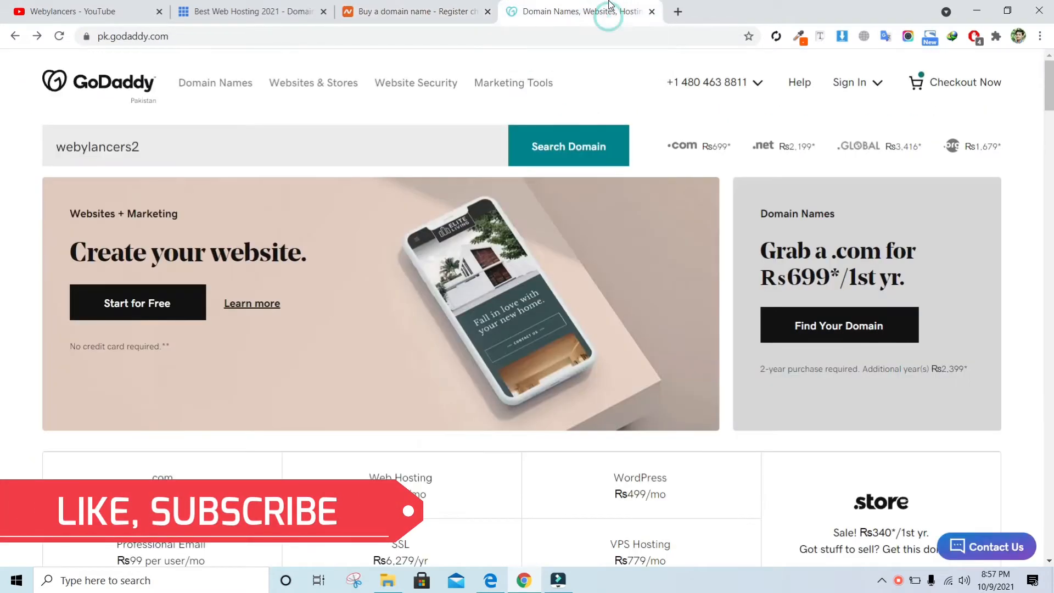
- Open Namecheap's Shared Hosting page and examine the Stellar, Stellar Plus and Stellar Business plans
{"action": "left_click", "coordinate": [409, 8]}
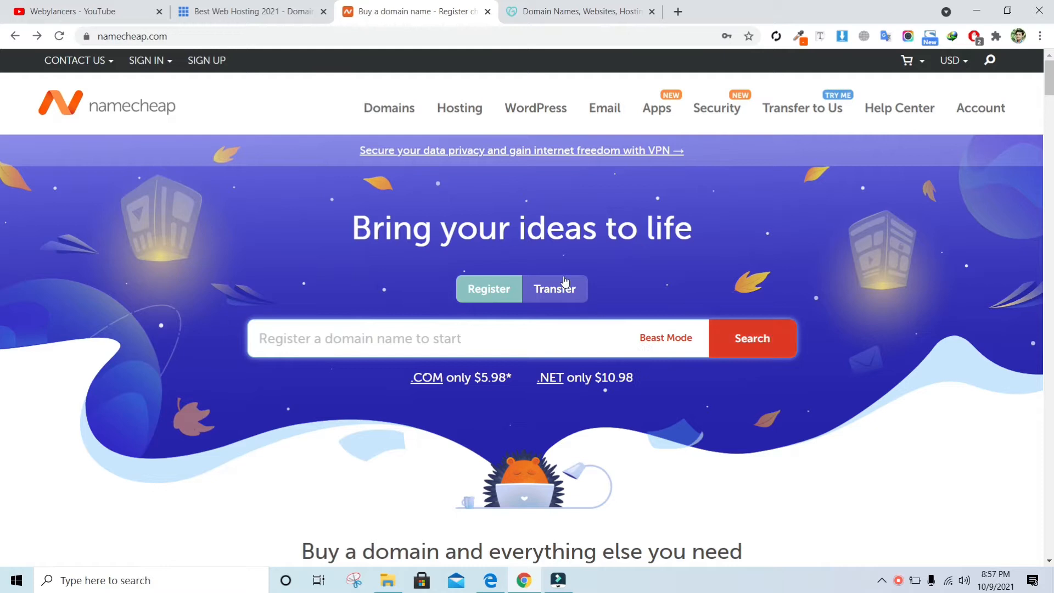
{"action": "mouse_move", "coordinate": [469, 109]}
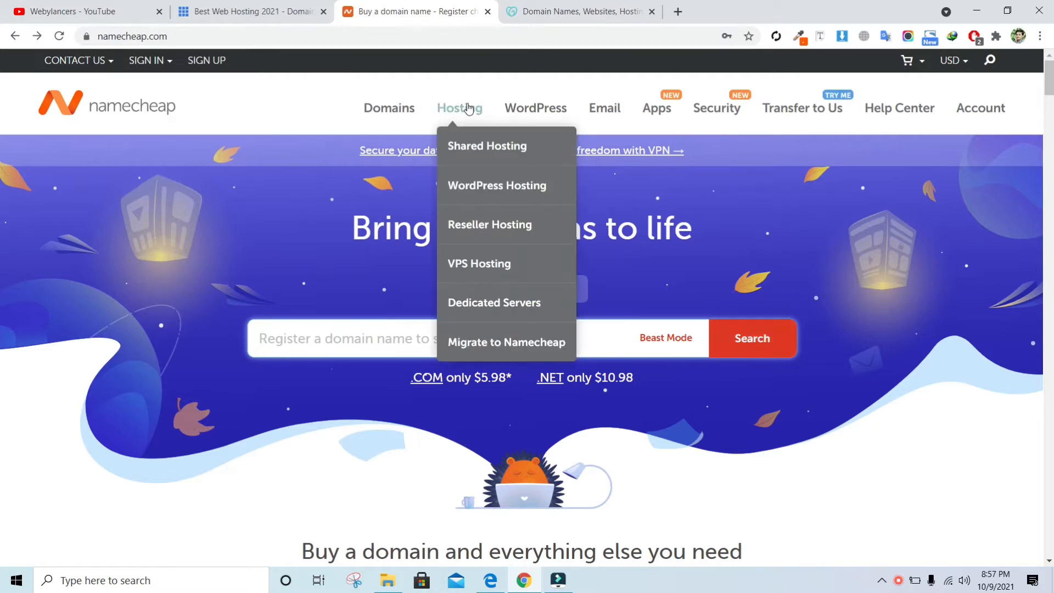
{"action": "left_click", "coordinate": [473, 157]}
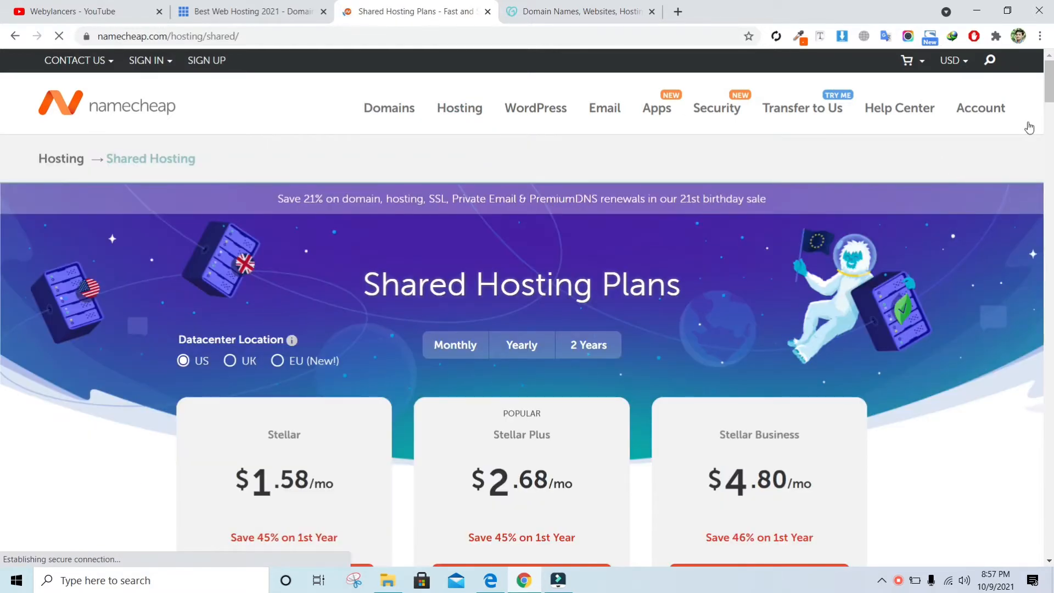
{"action": "scroll", "coordinate": [1050, 82], "scroll_direction": "down", "scroll_amount": 5}
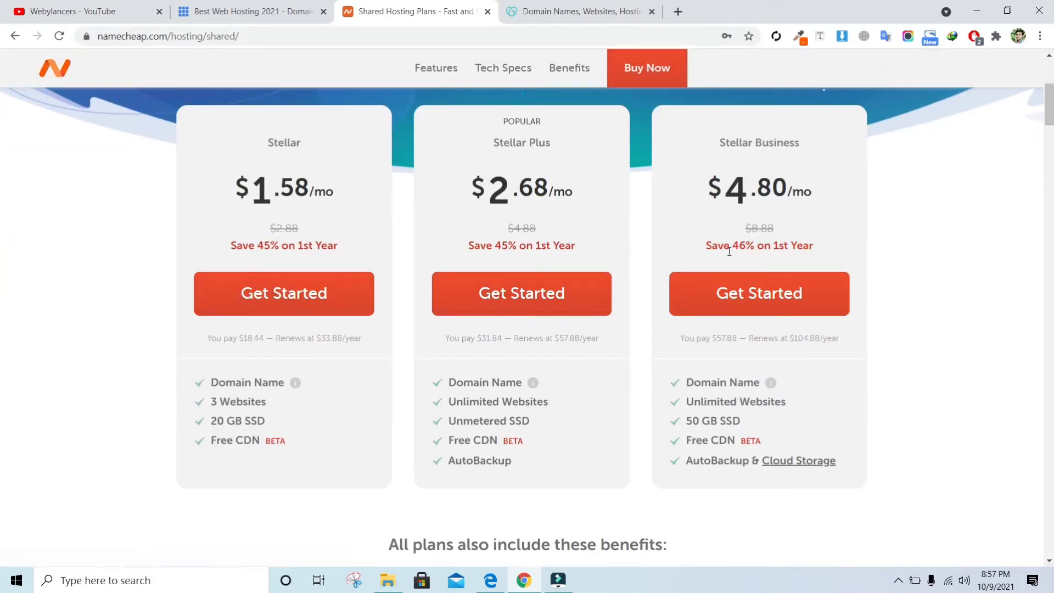
{"action": "scroll", "coordinate": [3, 72], "scroll_direction": "up", "scroll_amount": 5}
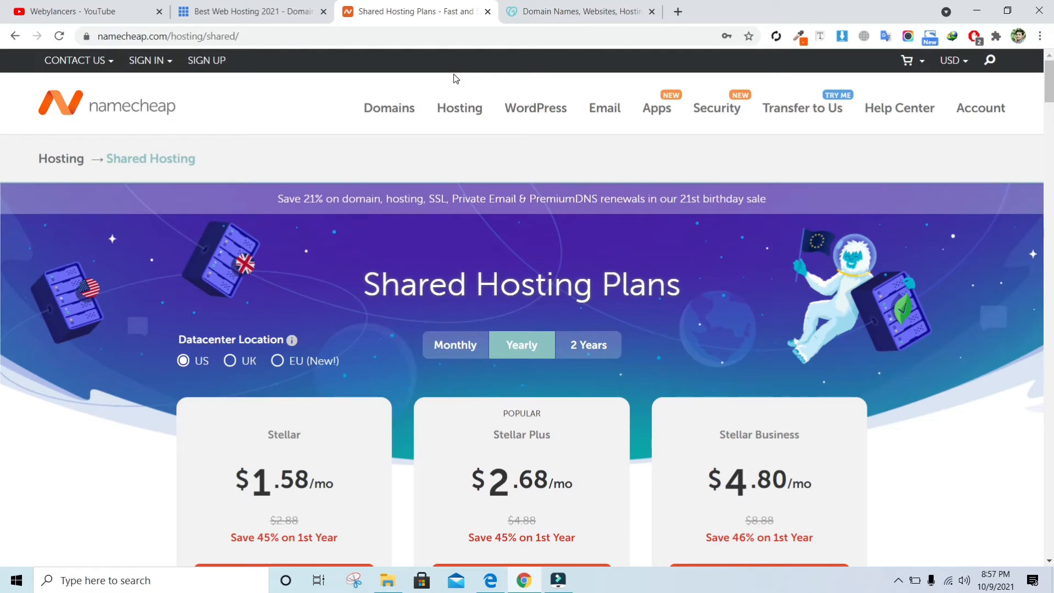
- Return to the Bluehost site and log in to the hosting account
{"action": "left_click", "coordinate": [272, 11]}
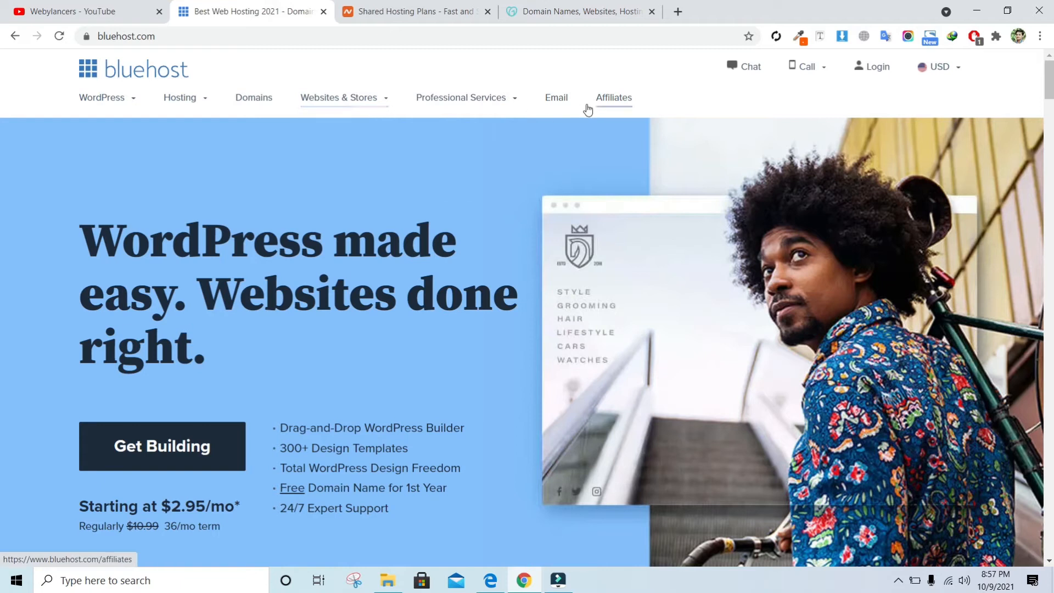
{"action": "left_click", "coordinate": [865, 78]}
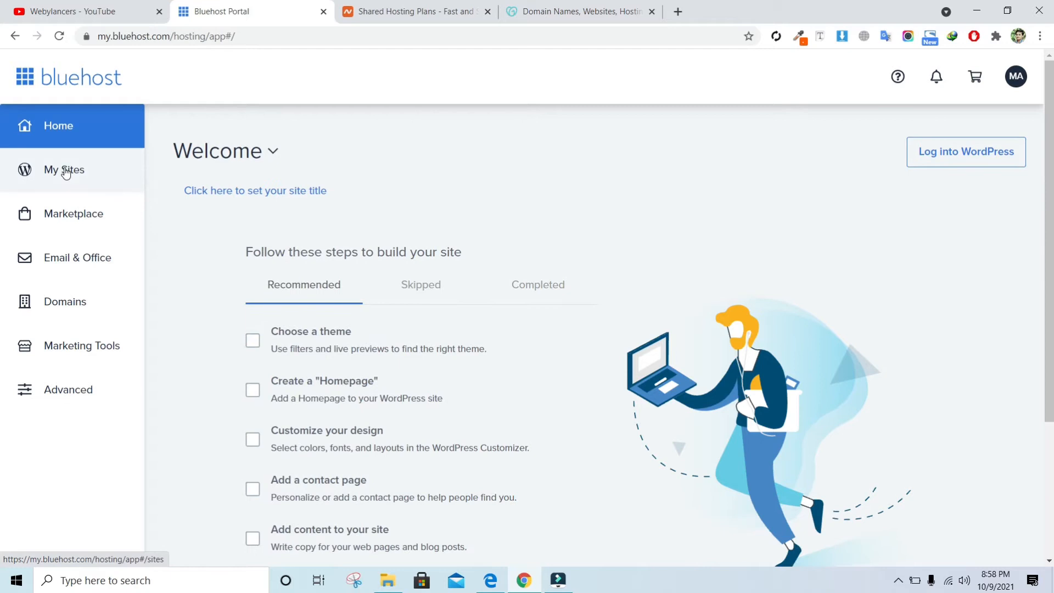
- Look through the My Sites, Marketplace and Domains sections of the hosting portal and return to its home page
{"action": "left_click", "coordinate": [64, 171]}
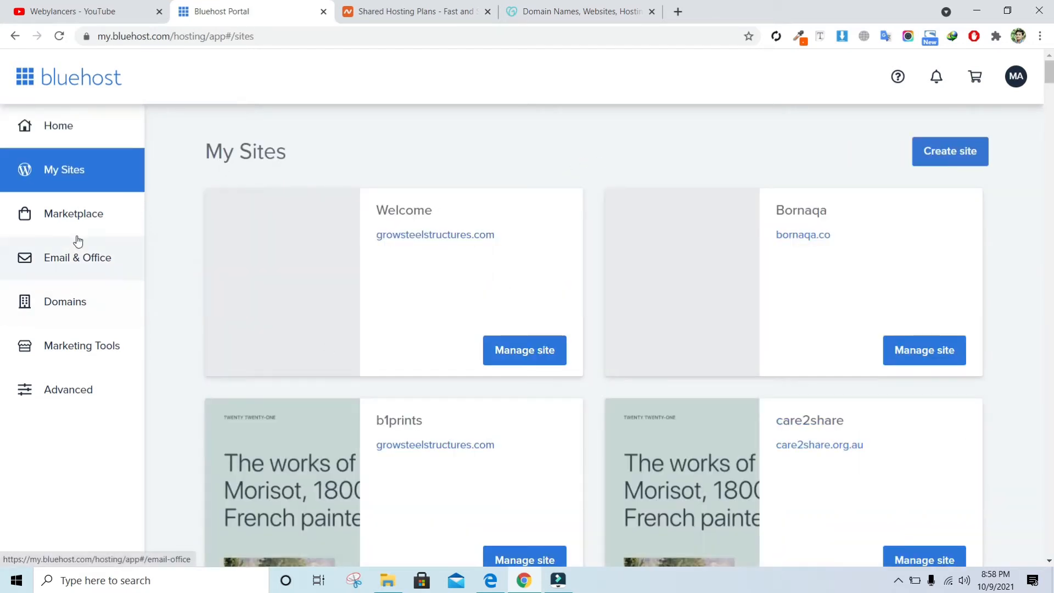
{"action": "left_click", "coordinate": [76, 233]}
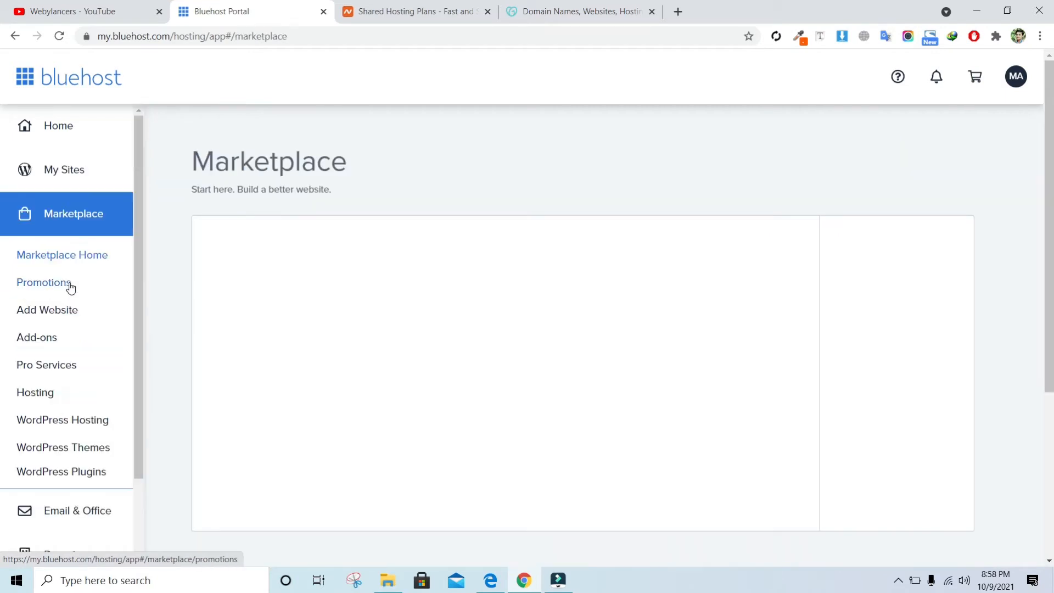
{"action": "left_click_drag", "start_coordinate": [137, 397], "coordinate": [141, 470]}
{"action": "left_click", "coordinate": [77, 468]}
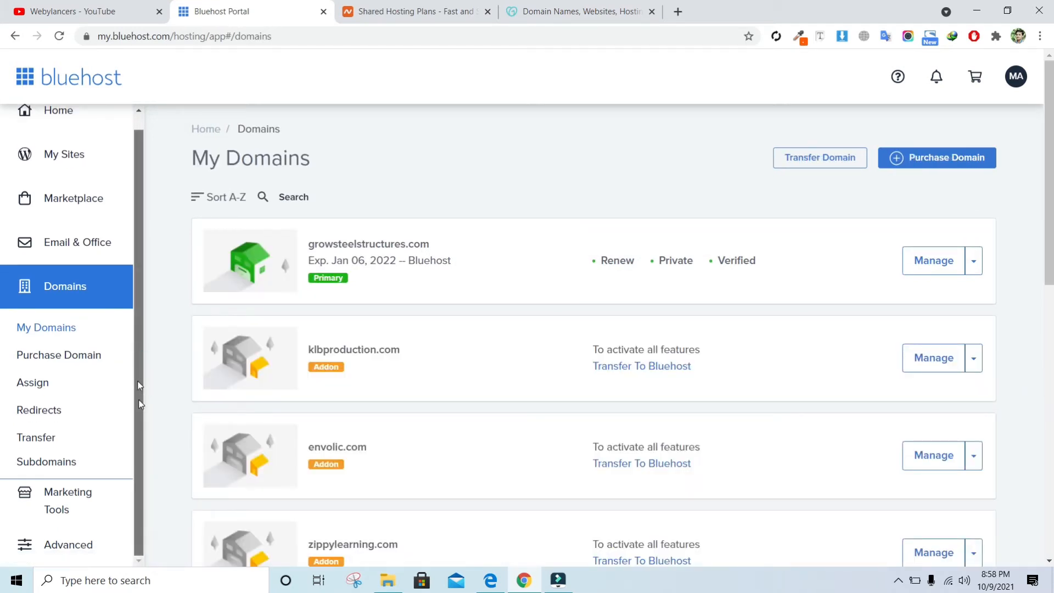
{"action": "left_click_drag", "start_coordinate": [140, 392], "coordinate": [140, 255]}
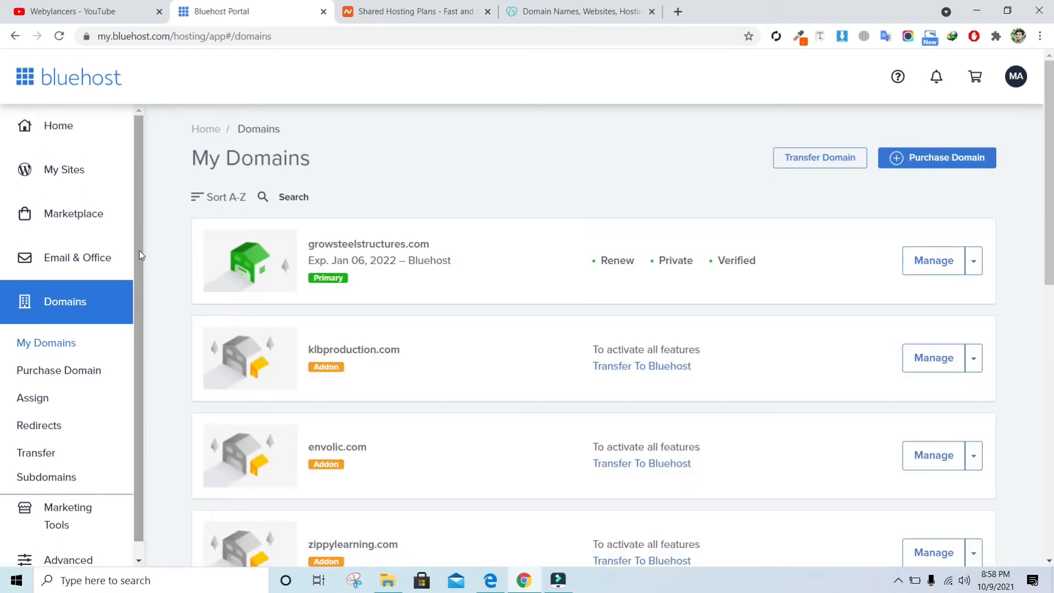
{"action": "left_click", "coordinate": [72, 144]}
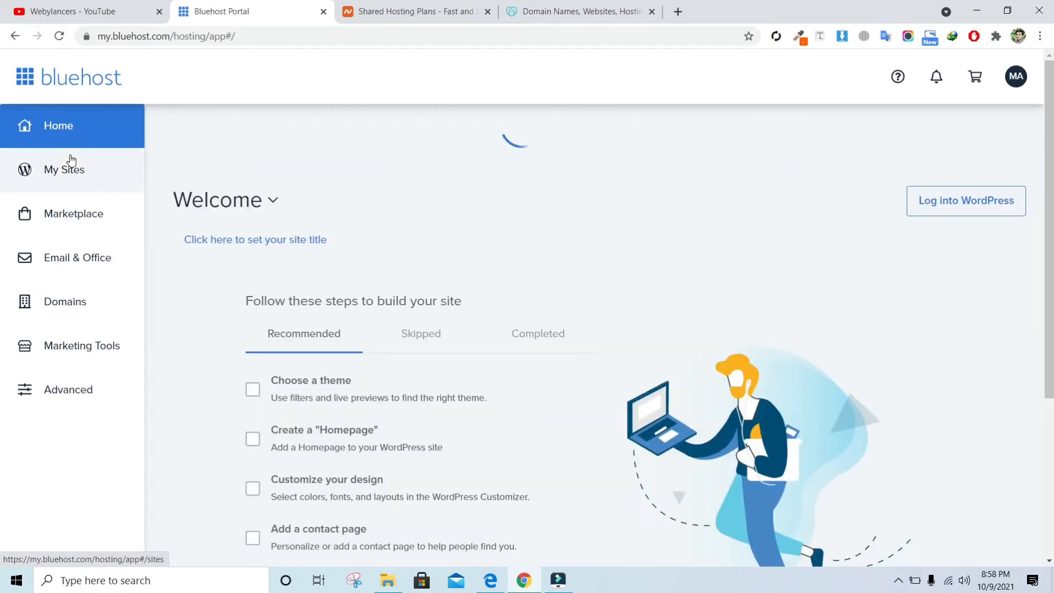
- Start creating a new site from My Sites, choosing the plain WordPress option with limitless customization
{"action": "left_click", "coordinate": [70, 172]}
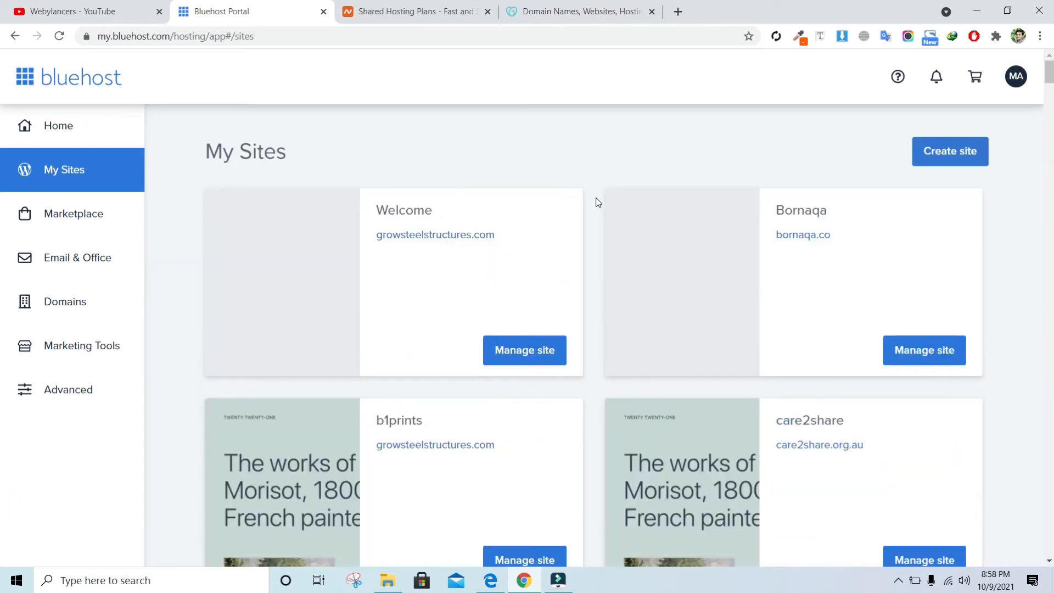
{"action": "left_click", "coordinate": [952, 153]}
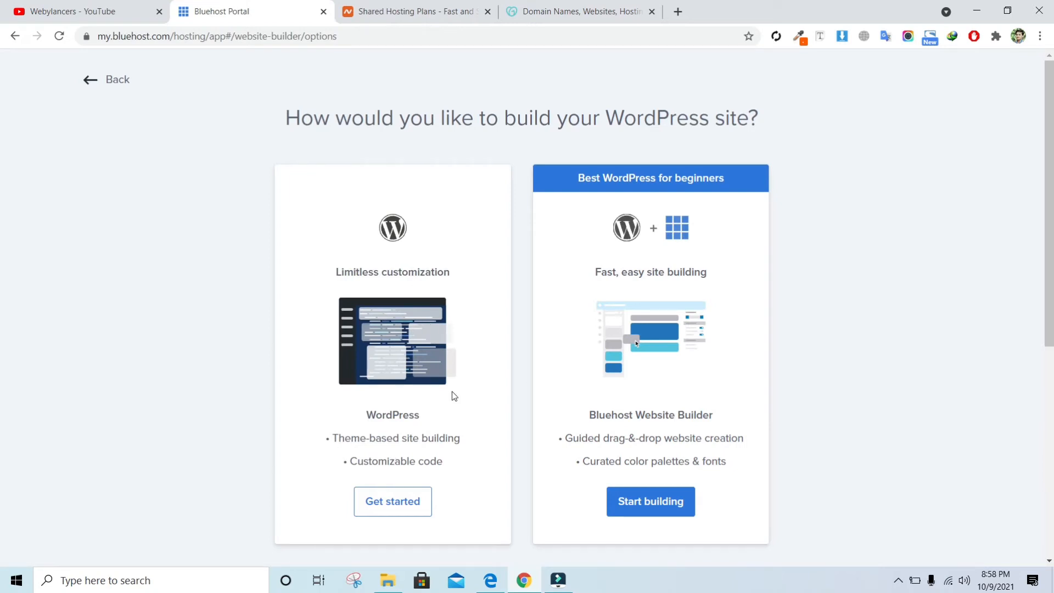
{"action": "left_click", "coordinate": [402, 504]}
- Name the new WordPress site webylancers2, give it the tagline "Tech Solutions" and continue to the domain selection
{"action": "left_click", "coordinate": [432, 259]}
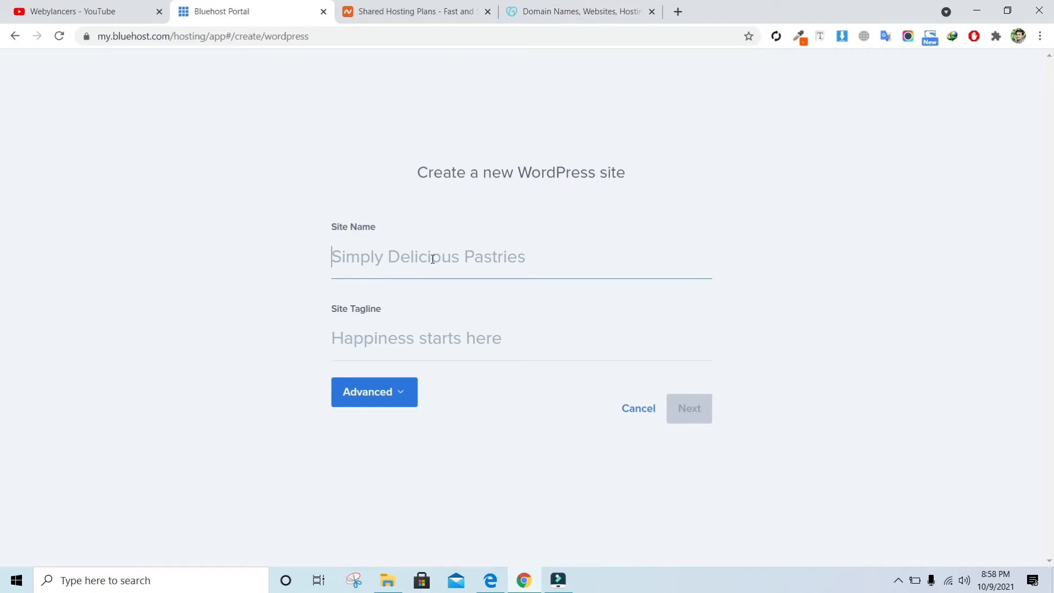
{"action": "type", "text": "web"}
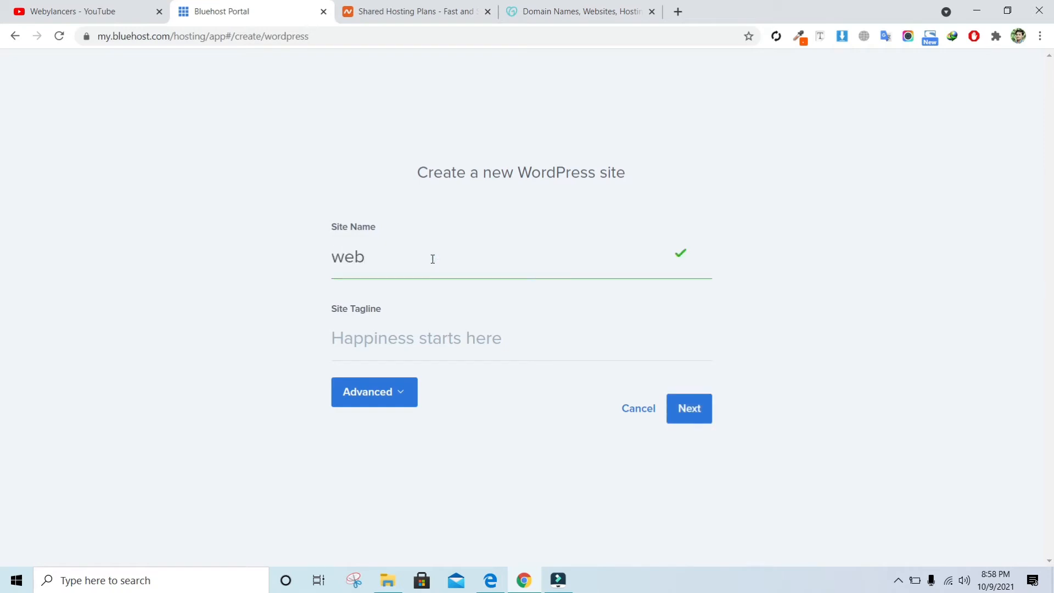
{"action": "type", "text": "ylancers2"}
{"action": "left_click", "coordinate": [424, 360]}
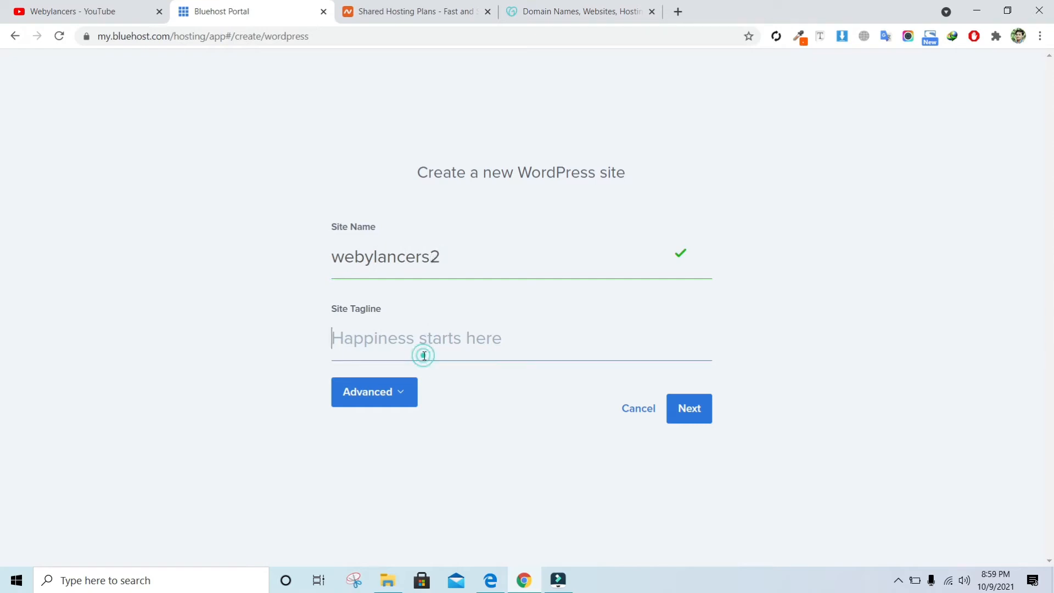
{"action": "type", "text": "Techl"}
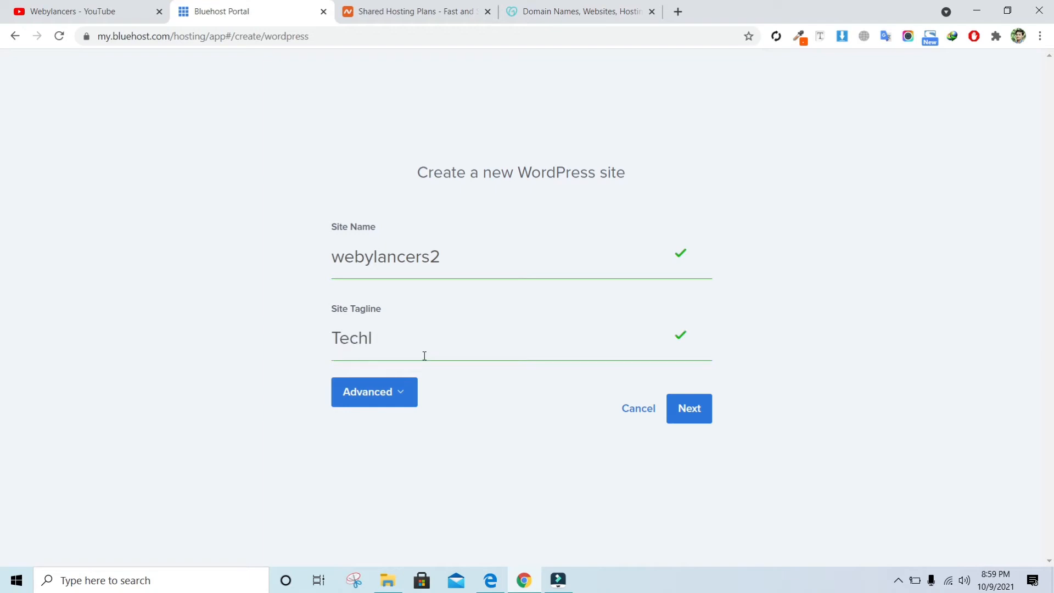
{"action": "key", "text": "BackSpace"}
{"action": "type", "text": "Solutions"}
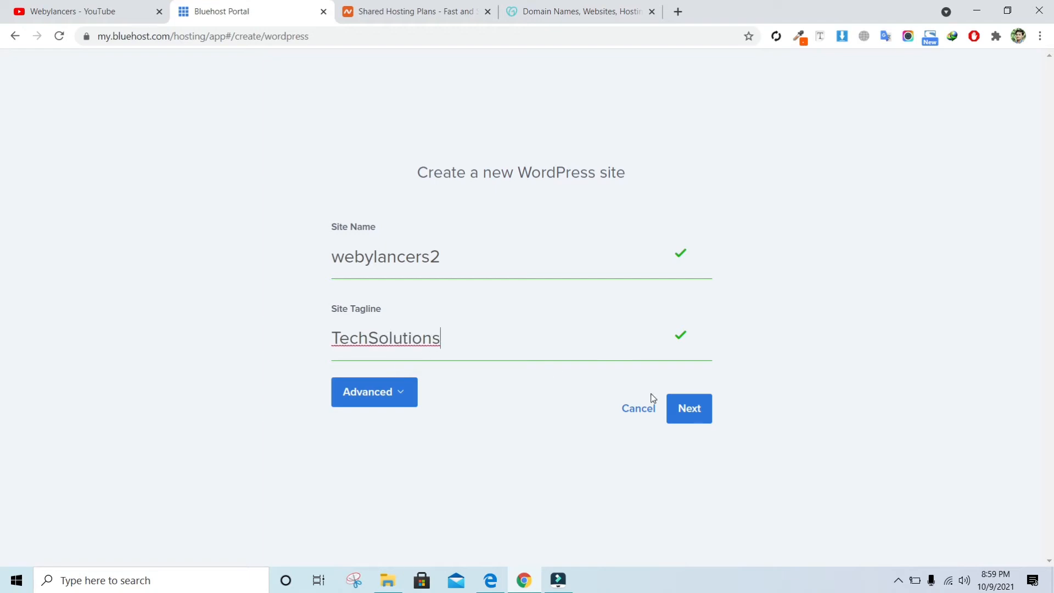
{"action": "left_click", "coordinate": [693, 410]}
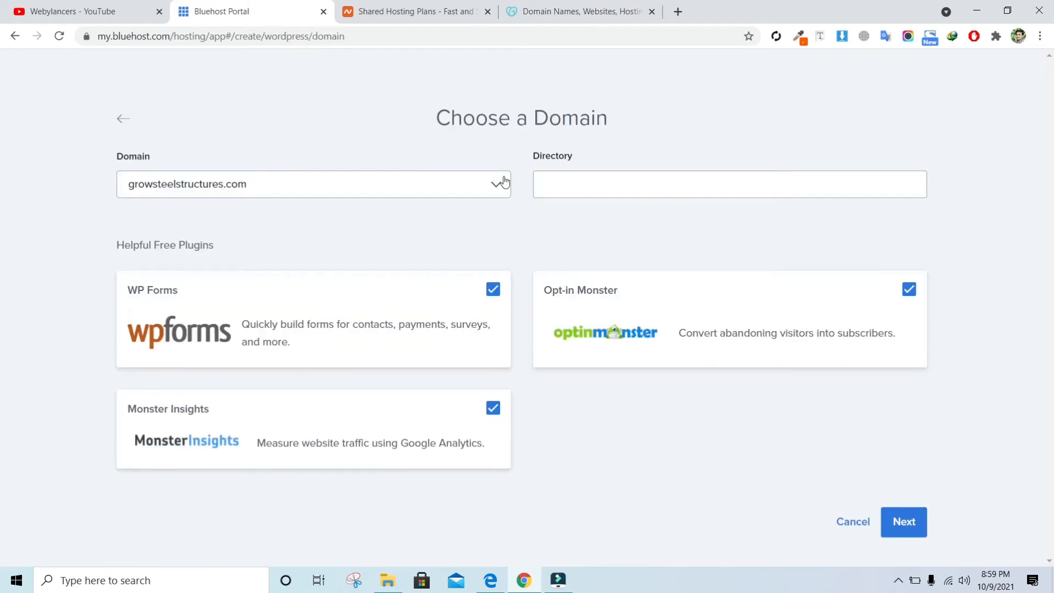
- Choose zippylearning.com as the domain for the new WordPress site
{"action": "left_click", "coordinate": [397, 199]}
{"action": "left_click_drag", "start_coordinate": [506, 222], "coordinate": [506, 285]}
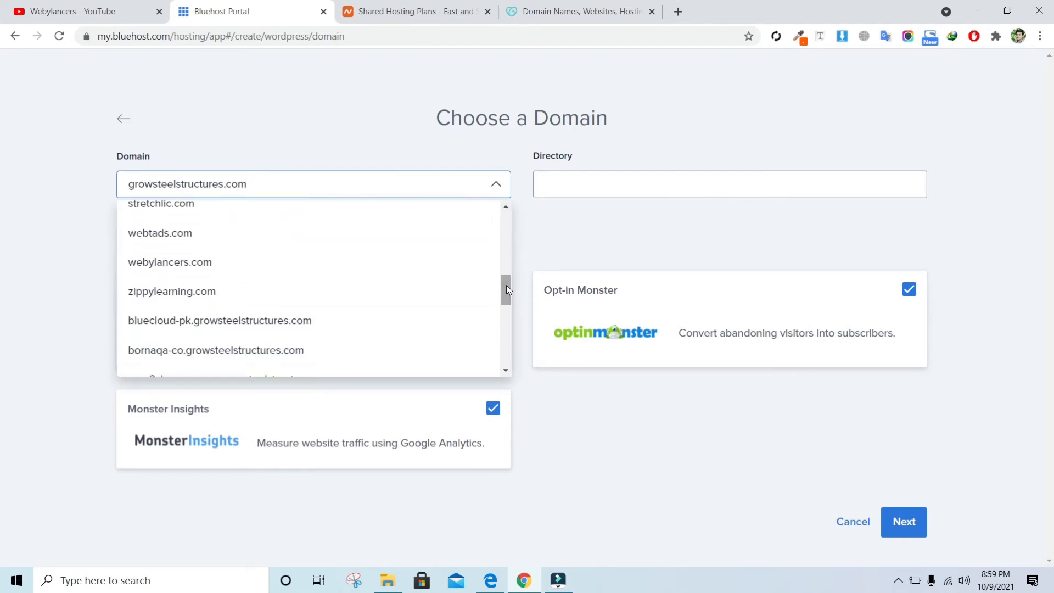
{"action": "left_click", "coordinate": [422, 291]}
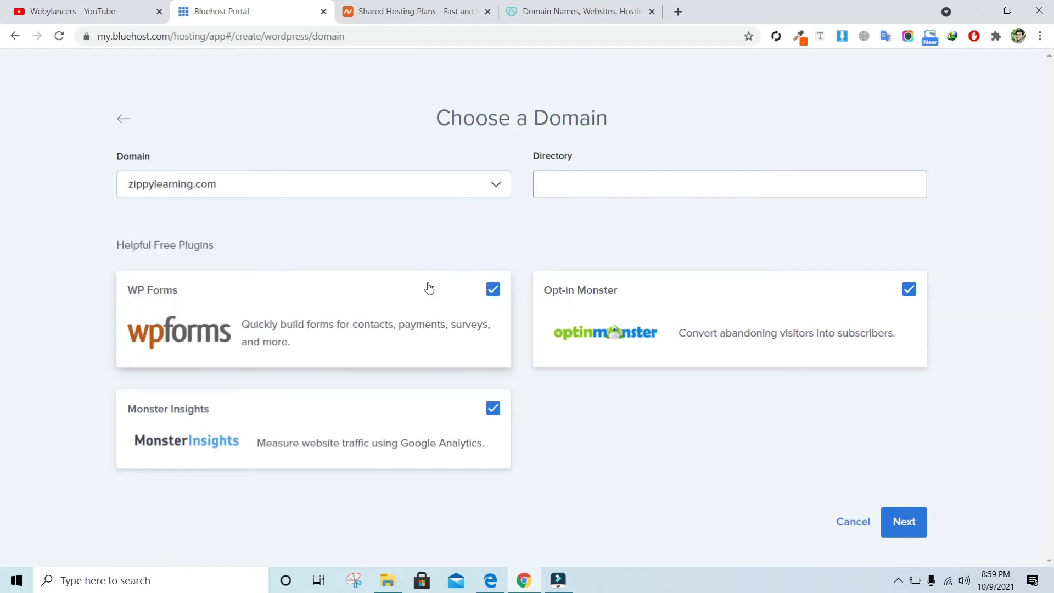
- Set the installation directory to Webylancers2 and install WordPress with the preselected free plugins
{"action": "left_click", "coordinate": [642, 191]}
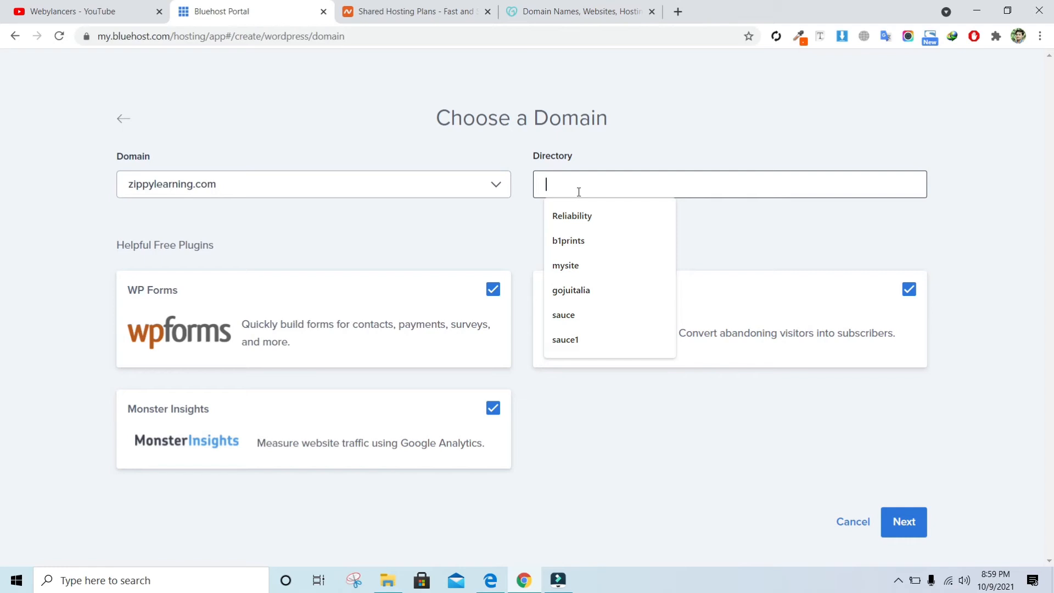
{"action": "type", "text": "web"}
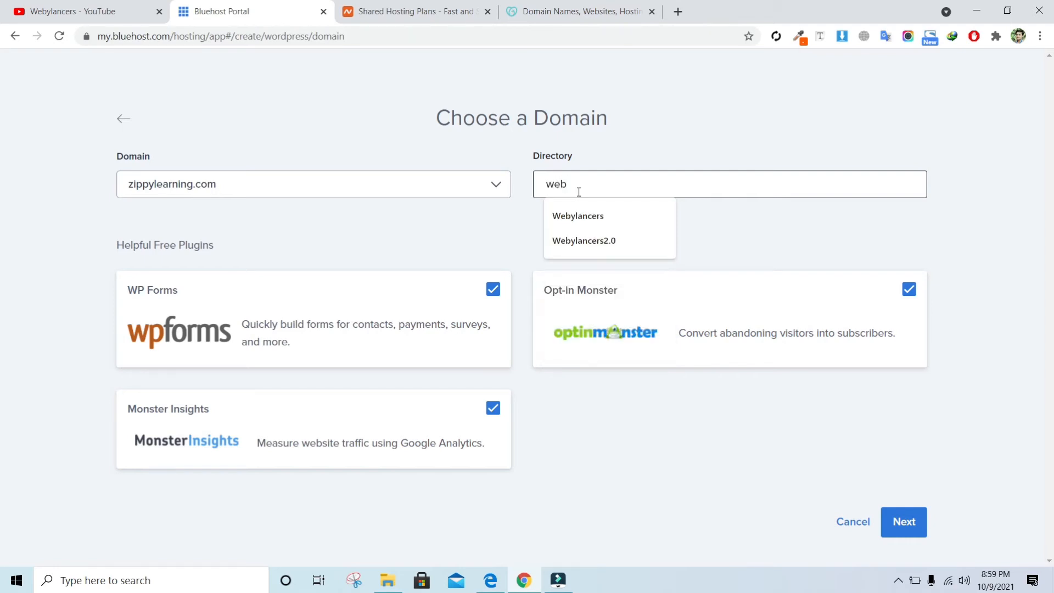
{"action": "left_click", "coordinate": [587, 240]}
{"action": "key", "text": "BackSpace"}
{"action": "key", "text": "BackSpace"}
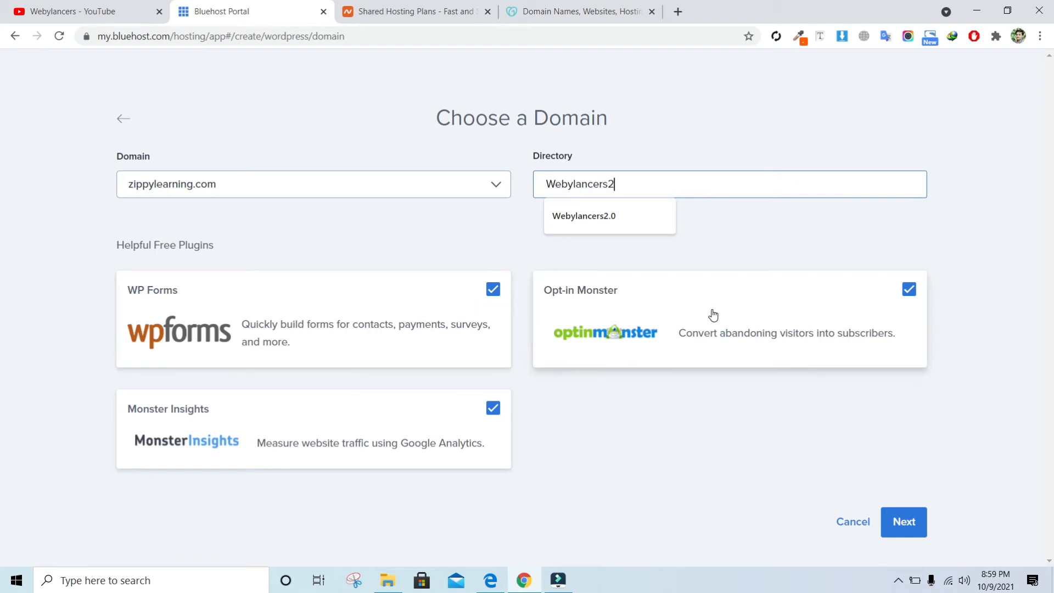
{"action": "left_click", "coordinate": [900, 525]}
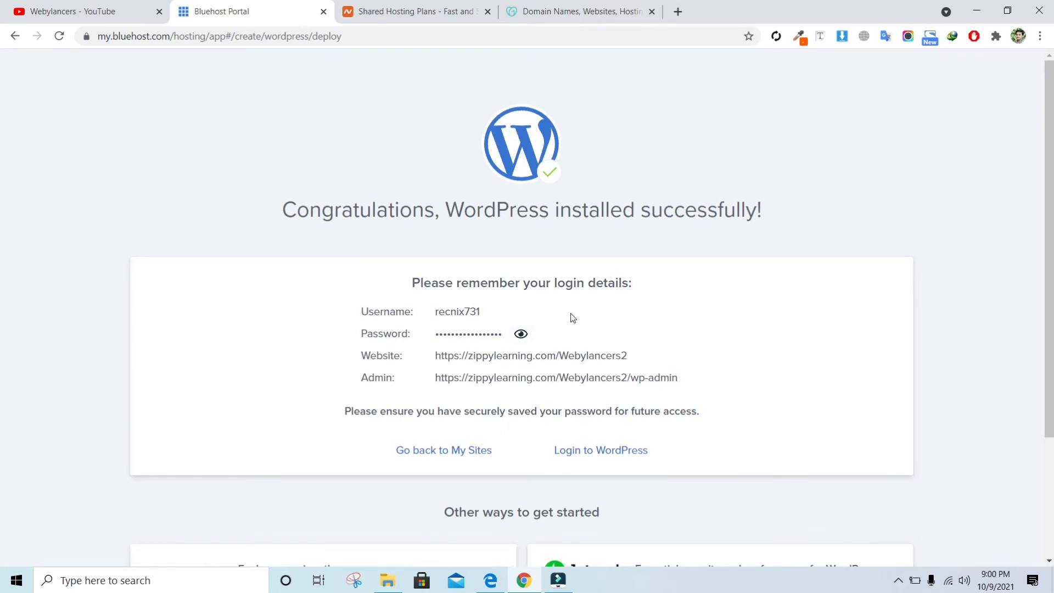
- Log in to the new site's WordPress dashboard and open the live site in a new tab to check its title and tagline
{"action": "left_click", "coordinate": [595, 455]}
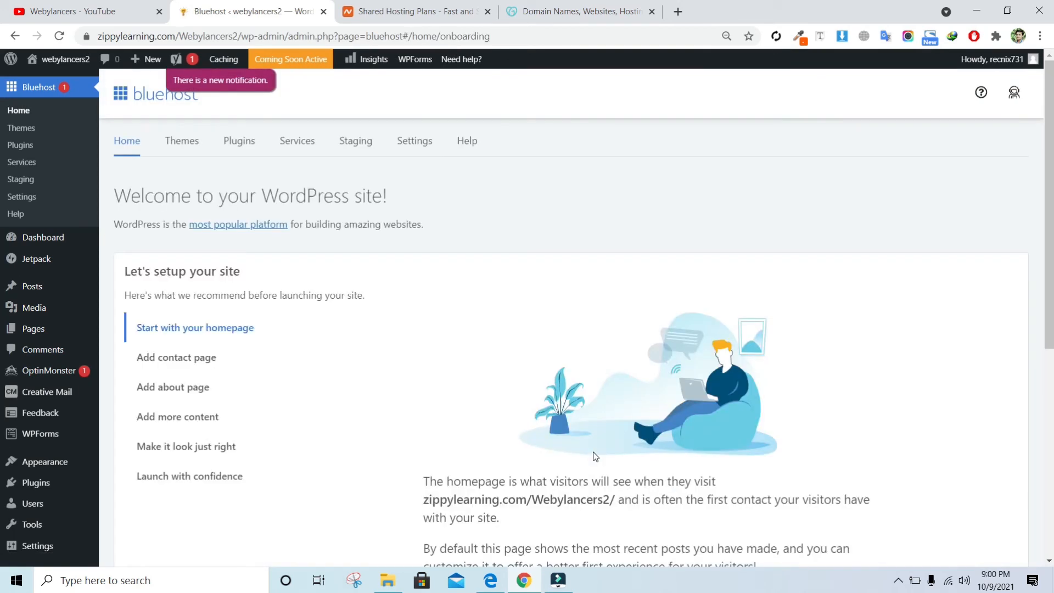
{"action": "right_click", "coordinate": [61, 69]}
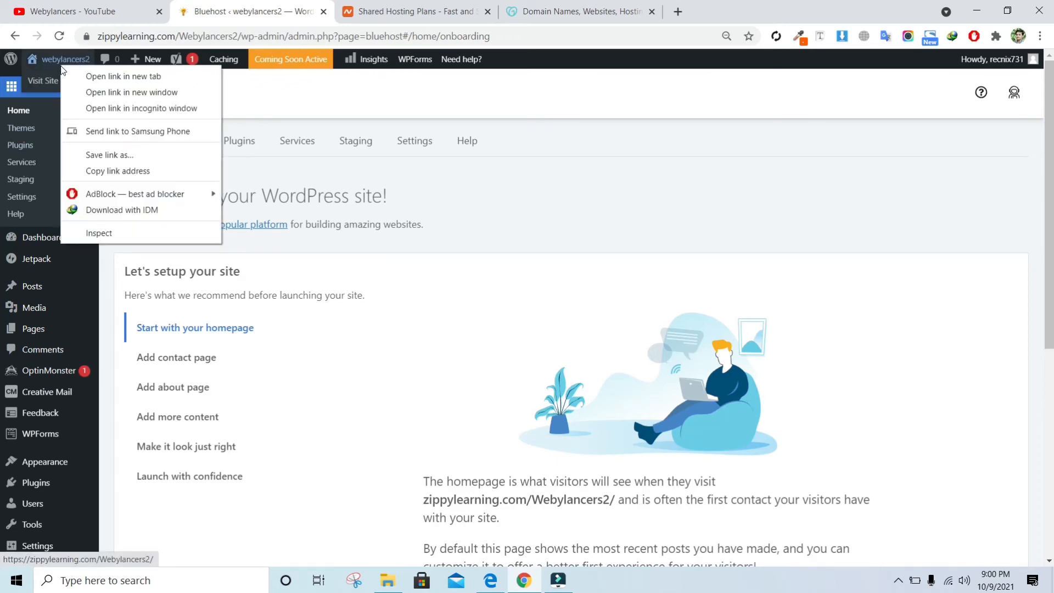
{"action": "left_click", "coordinate": [90, 74]}
{"action": "left_click", "coordinate": [413, 11]}
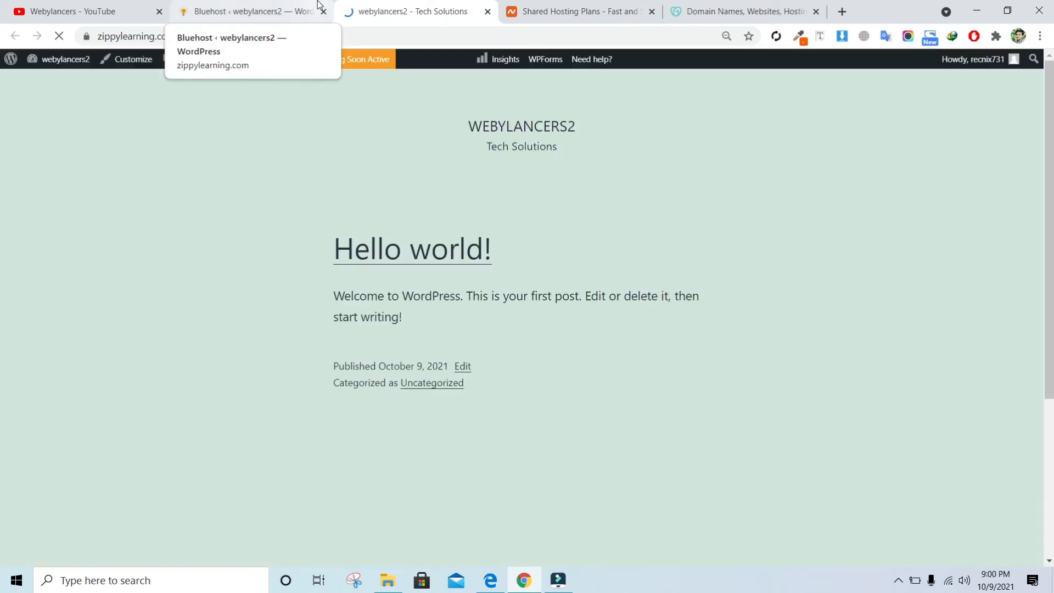
{"action": "left_click_drag", "start_coordinate": [489, 153], "coordinate": [569, 155]}
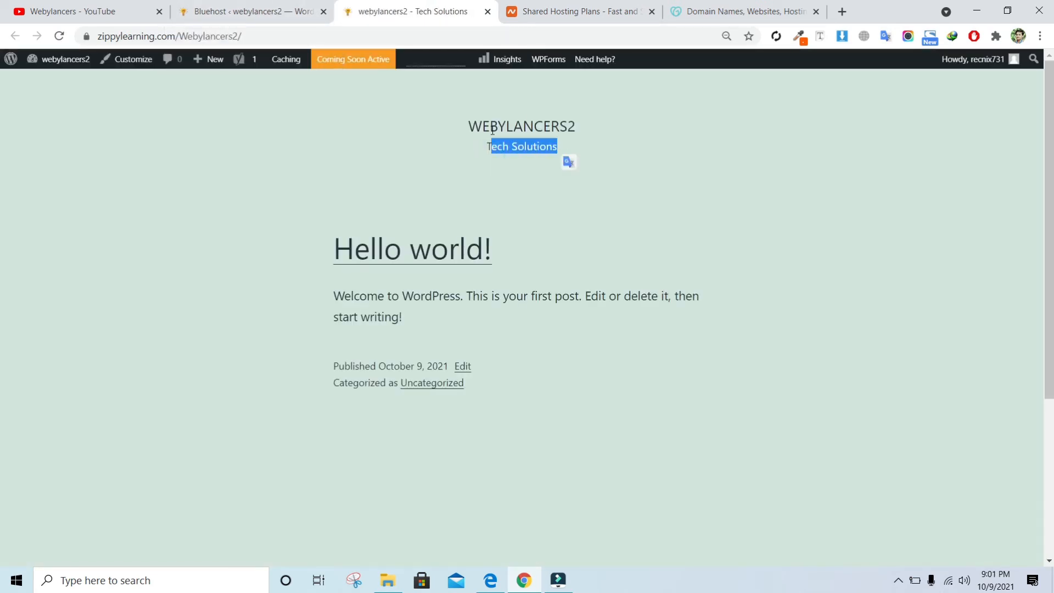
- Check the title and tagline on the live page, and look over the Bluehost home page in the WordPress dashboard
{"action": "left_click_drag", "start_coordinate": [491, 128], "coordinate": [593, 150]}
{"action": "left_click", "coordinate": [427, 177]}
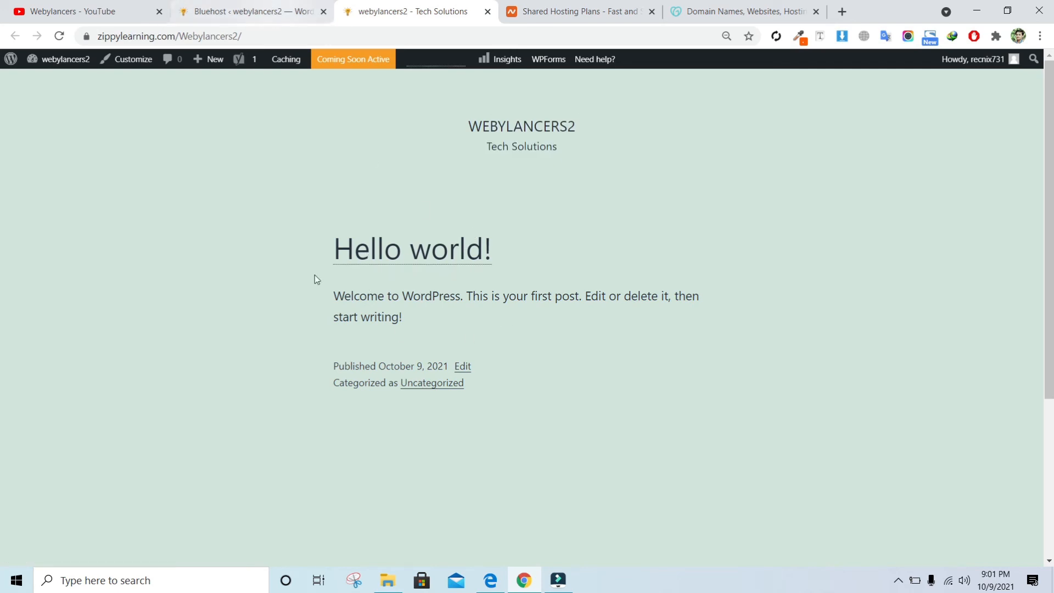
{"action": "left_click", "coordinate": [250, 10]}
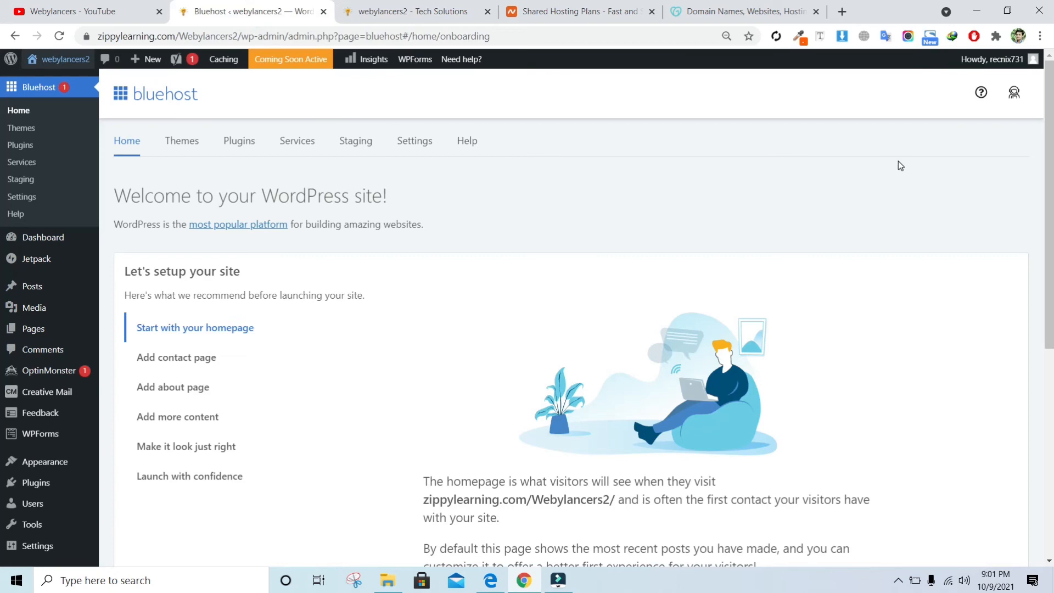
{"action": "scroll", "coordinate": [1049, 162], "scroll_direction": "down", "scroll_amount": 5}
{"action": "scroll", "coordinate": [991, 90], "scroll_direction": "up", "scroll_amount": 5}
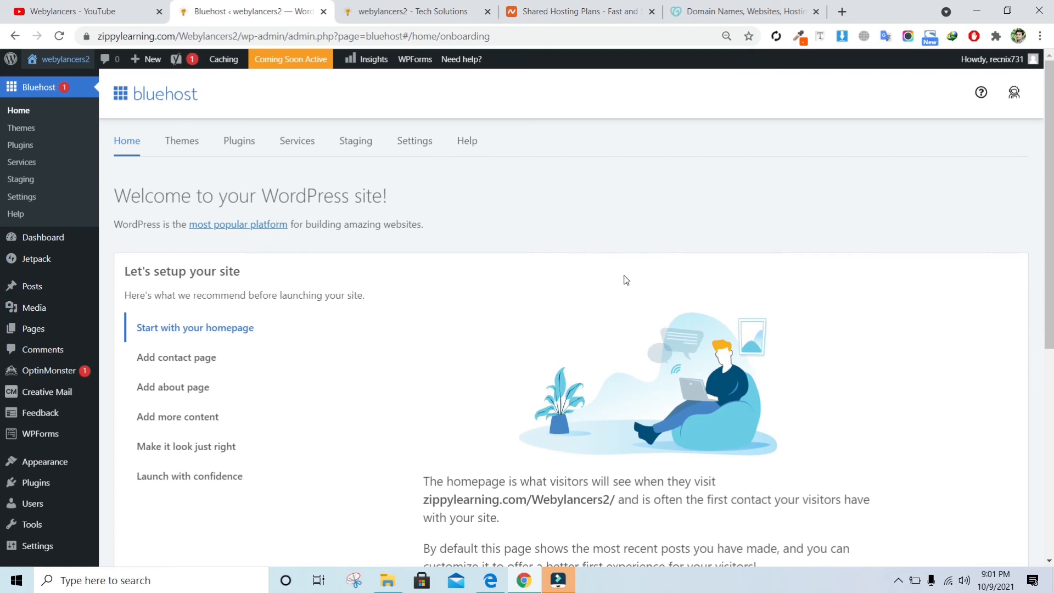
- Look at Namecheap's shared hosting page and browse GoDaddy's home page for its domain and hosting offers
{"action": "left_click", "coordinate": [569, 7]}
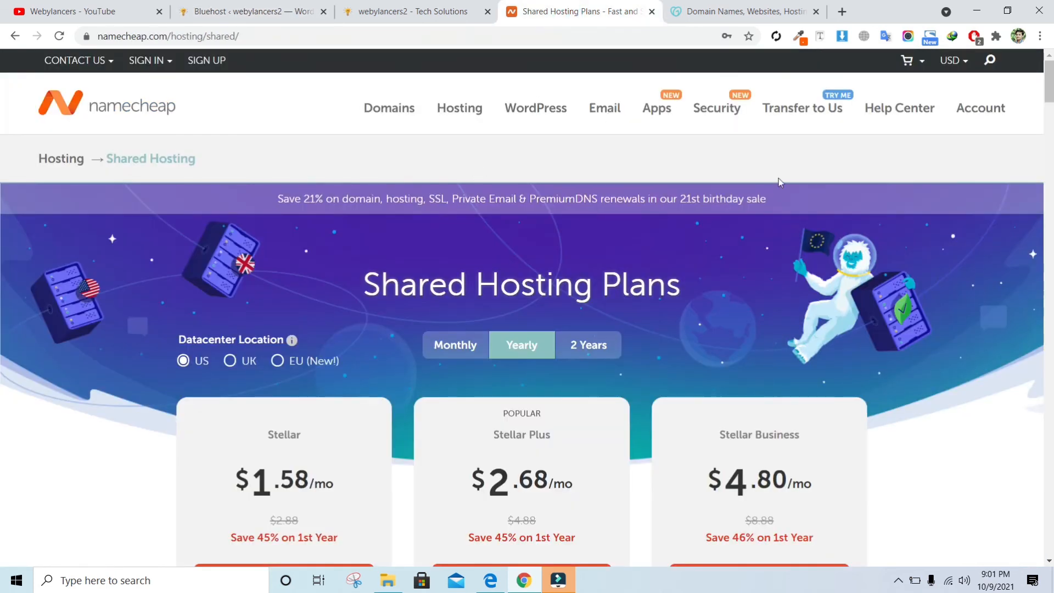
{"action": "left_click", "coordinate": [704, 8]}
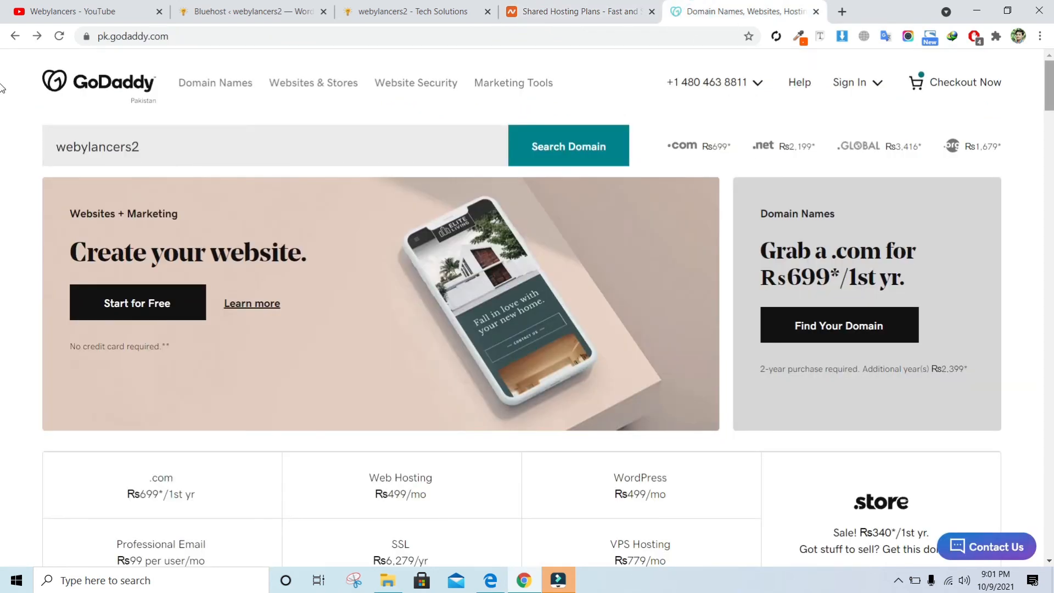
{"action": "scroll", "coordinate": [2, 88], "scroll_direction": "down", "scroll_amount": 5}
{"action": "scroll", "coordinate": [2, 137], "scroll_direction": "down", "scroll_amount": 10}
{"action": "scroll", "coordinate": [2, 164], "scroll_direction": "up", "scroll_amount": 15}
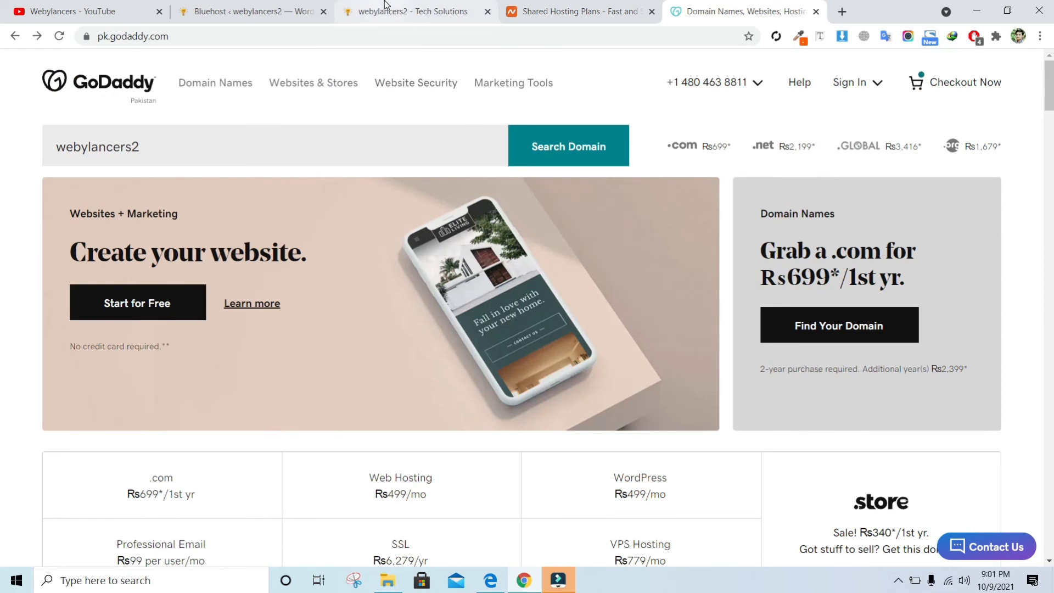
- Review Namecheap's shared hosting plans and technical specifications, with a brief look back at the webylancers2 live page
{"action": "left_click", "coordinate": [637, 8]}
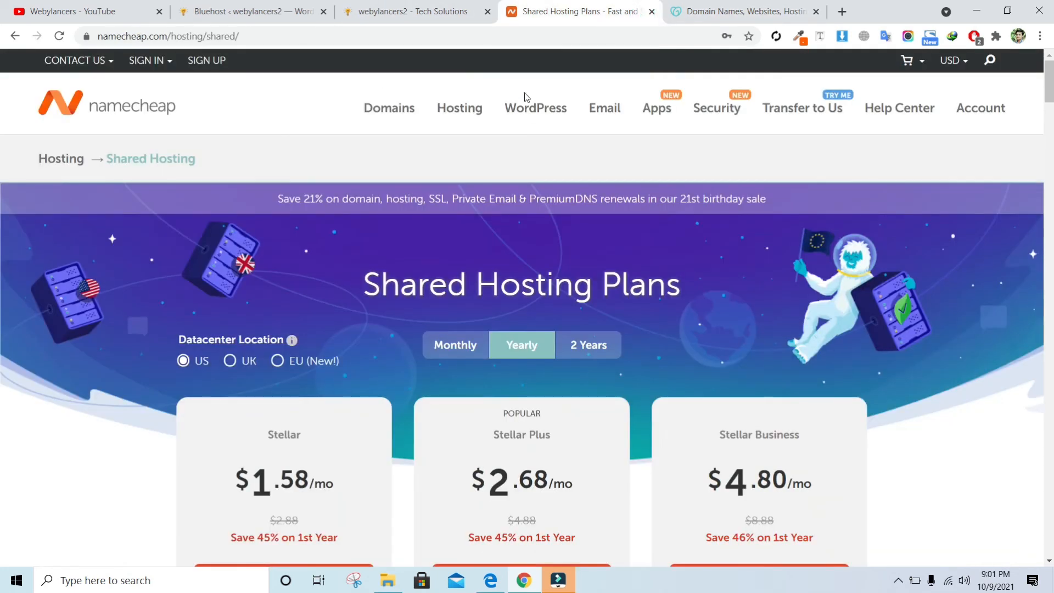
{"action": "mouse_move", "coordinate": [469, 109]}
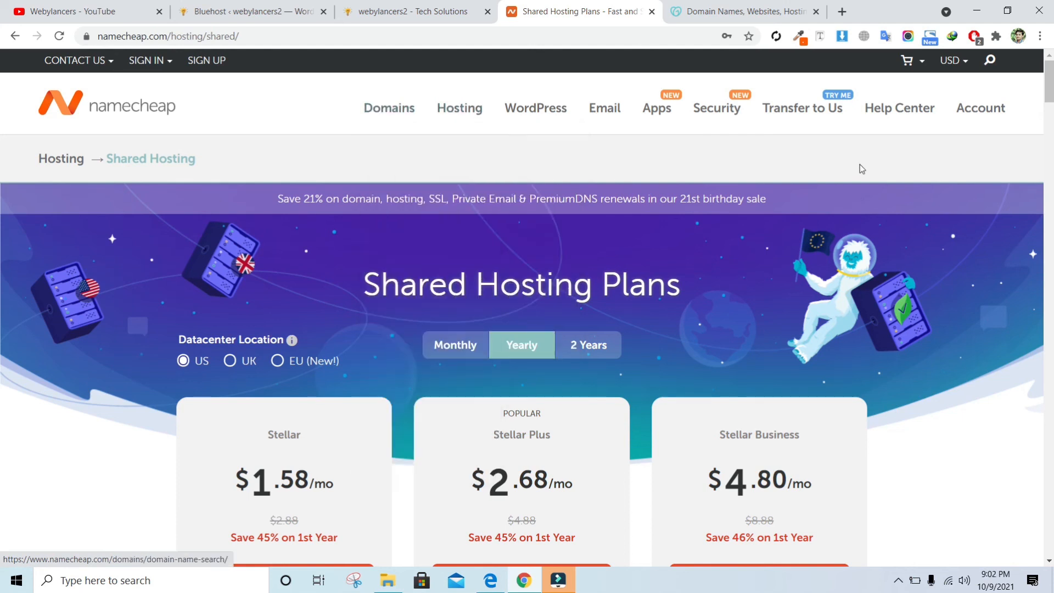
{"action": "scroll", "coordinate": [2, 131], "scroll_direction": "down", "scroll_amount": 6}
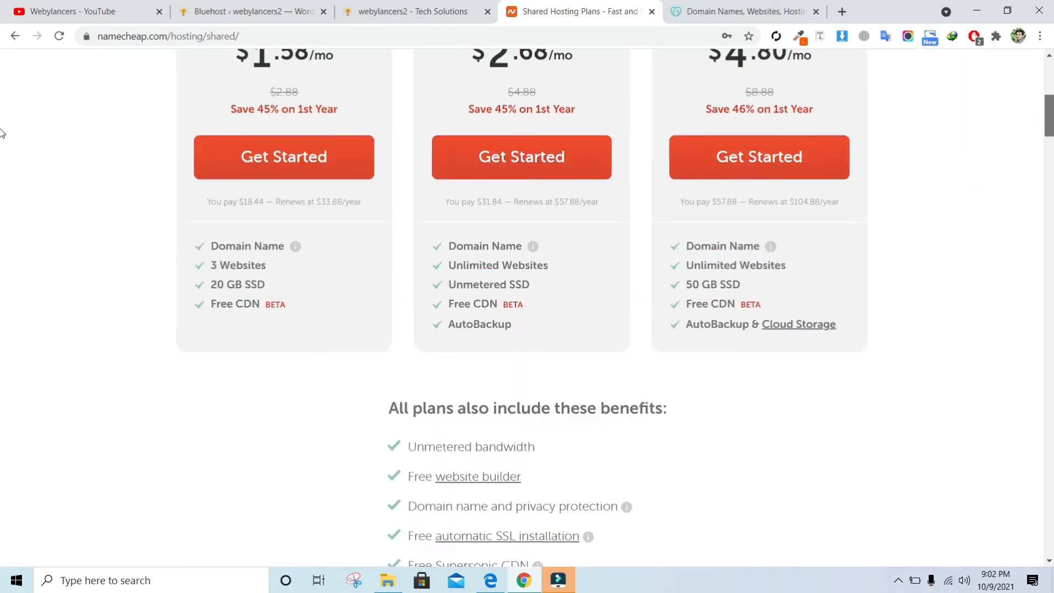
{"action": "scroll", "coordinate": [1, 132], "scroll_direction": "down", "scroll_amount": 20}
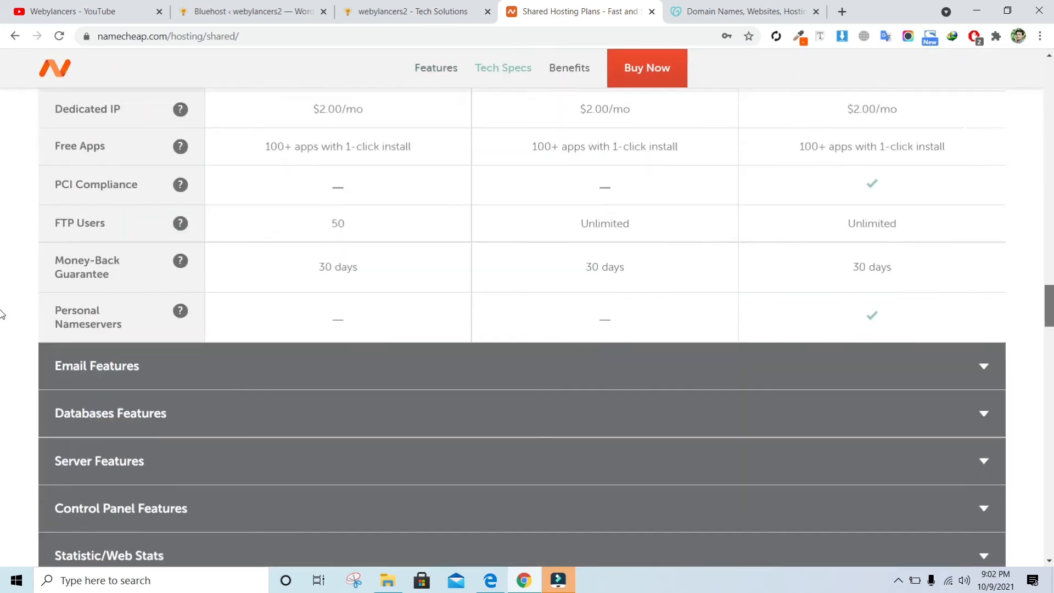
{"action": "scroll", "coordinate": [2, 314], "scroll_direction": "down", "scroll_amount": 8}
{"action": "scroll", "coordinate": [1, 362], "scroll_direction": "up", "scroll_amount": 20}
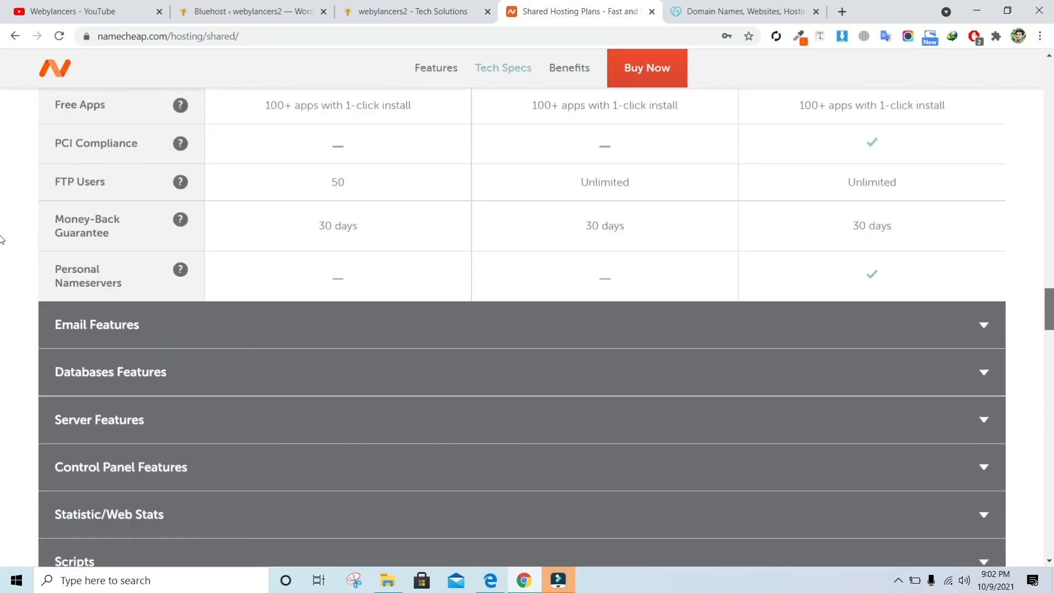
{"action": "scroll", "coordinate": [1, 63], "scroll_direction": "up", "scroll_amount": 3}
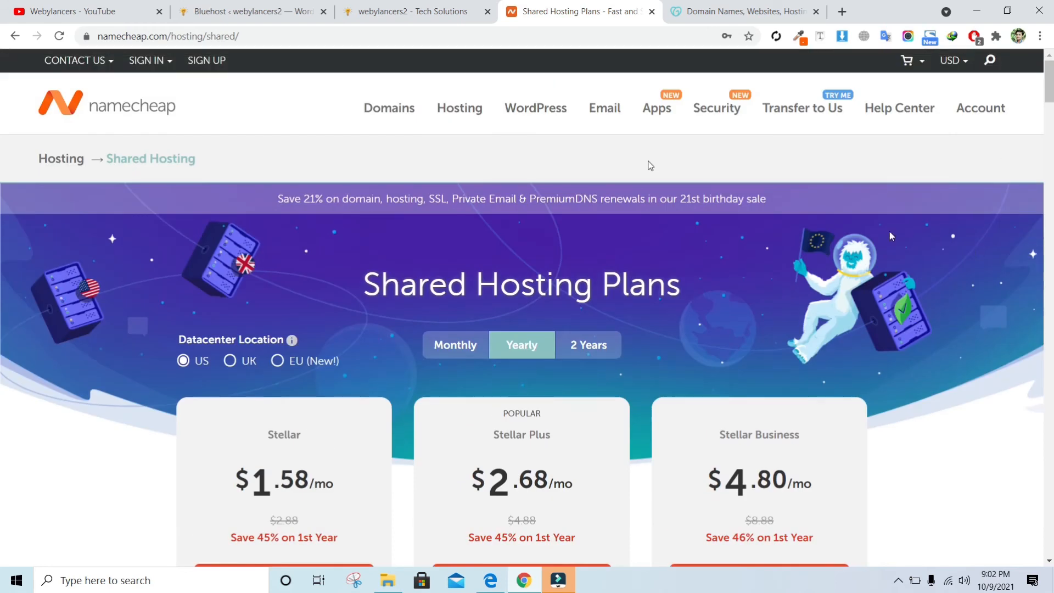
{"action": "left_click", "coordinate": [417, 6]}
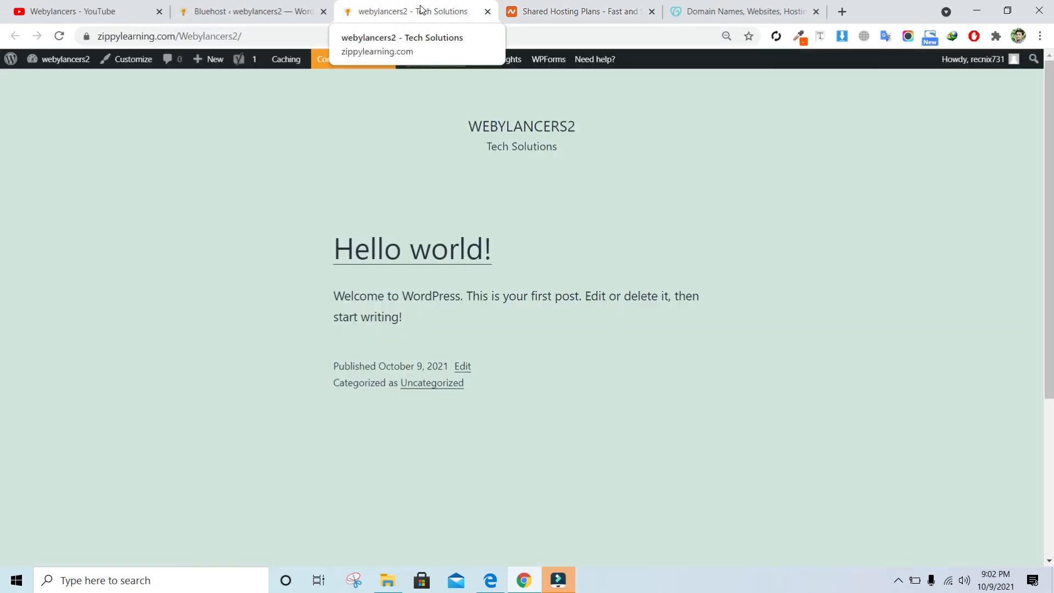
{"action": "left_click", "coordinate": [552, 8]}
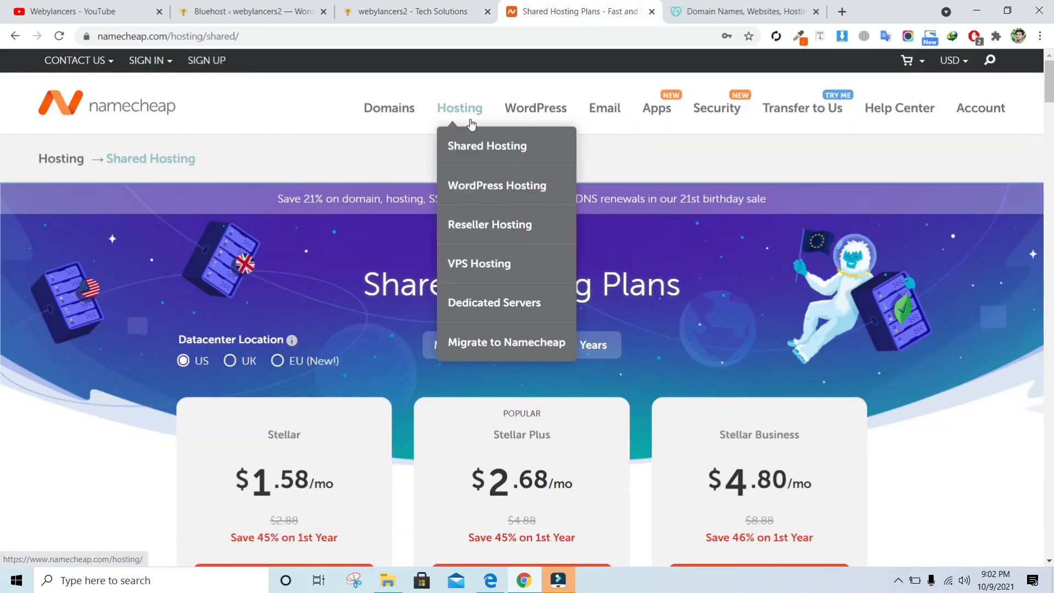